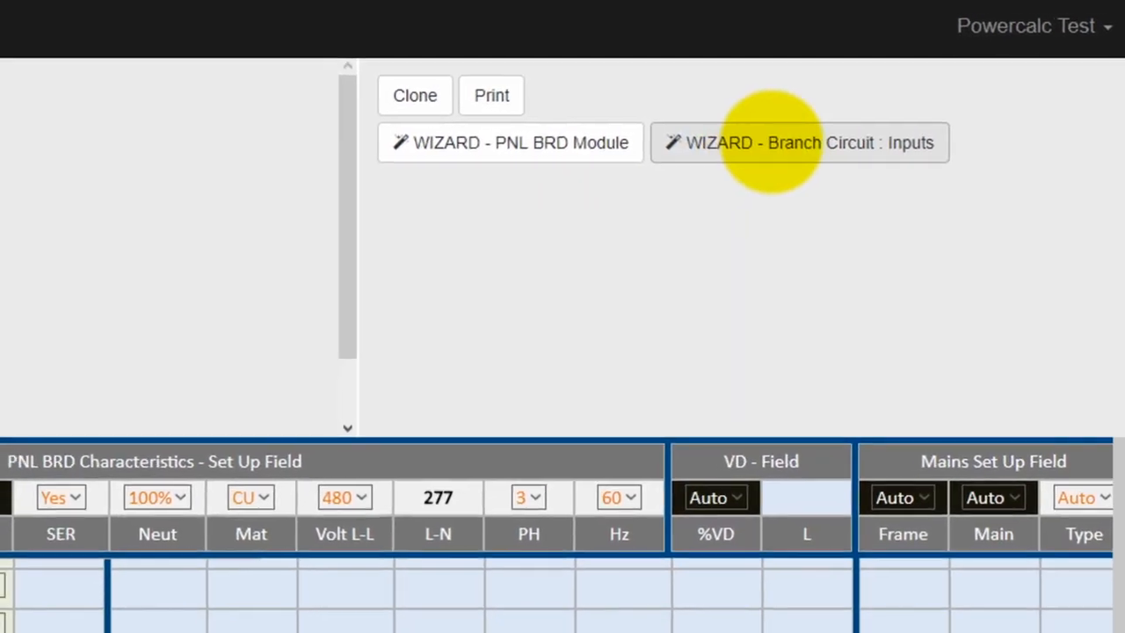
Start the Branch Circuit Inputs wizard for panel board HA, choose circuit 3 and describe its load as LIGHTING LOBBY
{"action": "left_click", "coordinate": [757, 142]}
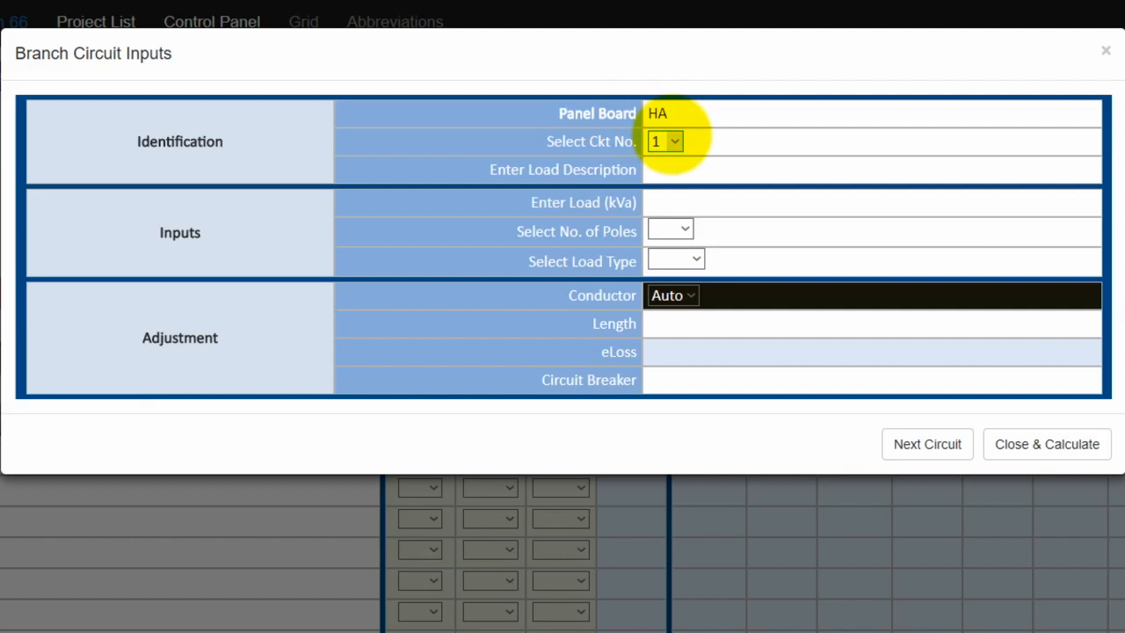
{"action": "left_click", "coordinate": [673, 140]}
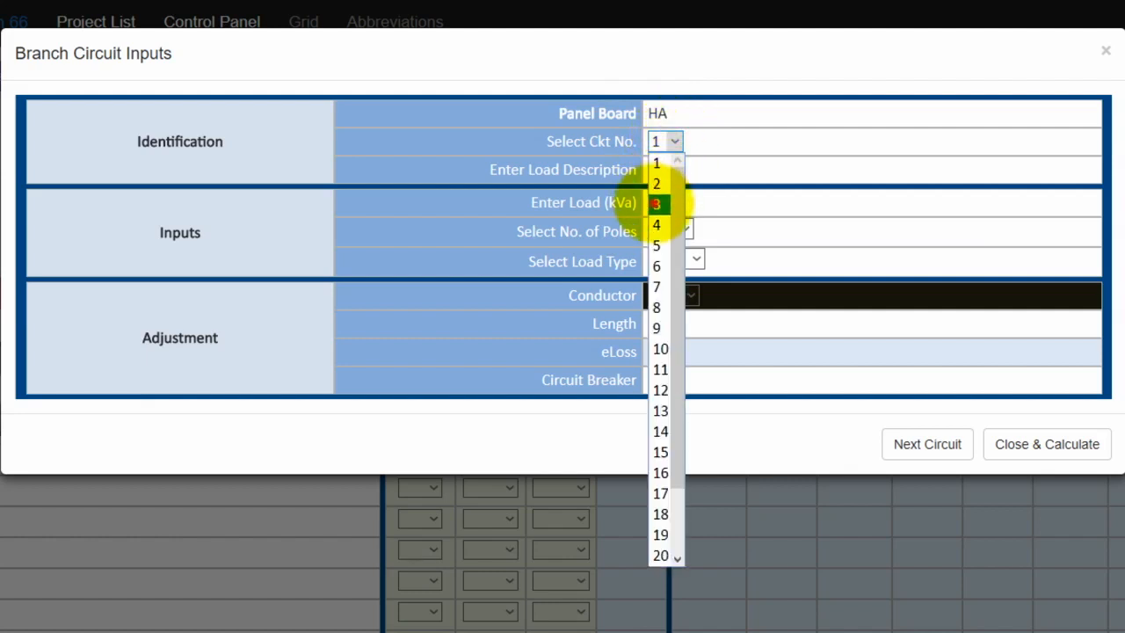
{"action": "left_click", "coordinate": [659, 203]}
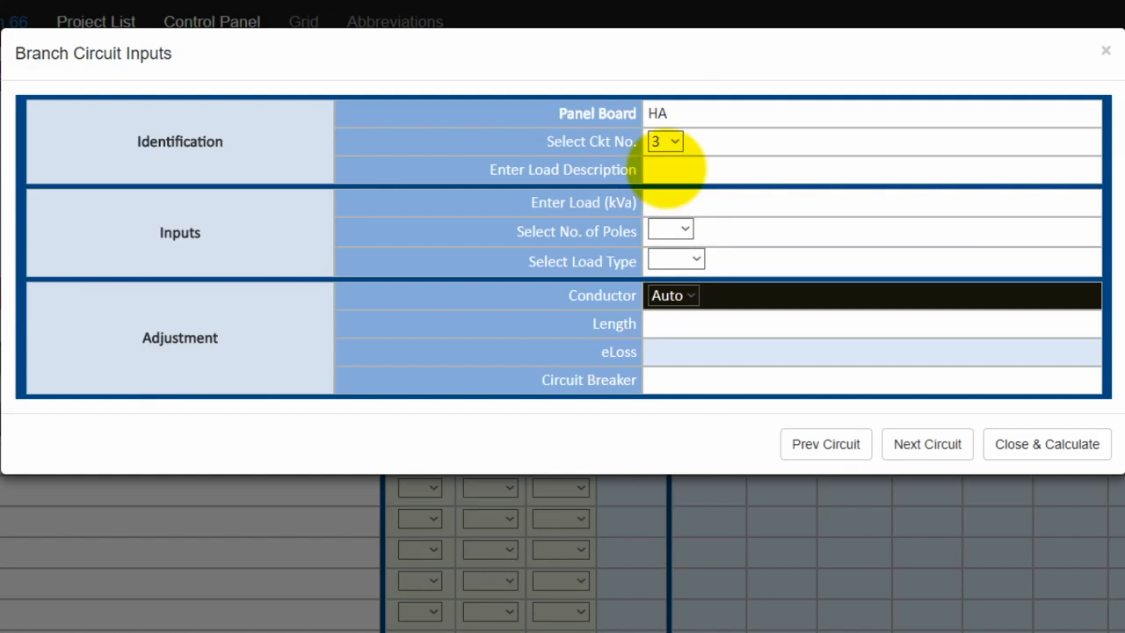
{"action": "left_click", "coordinate": [666, 169]}
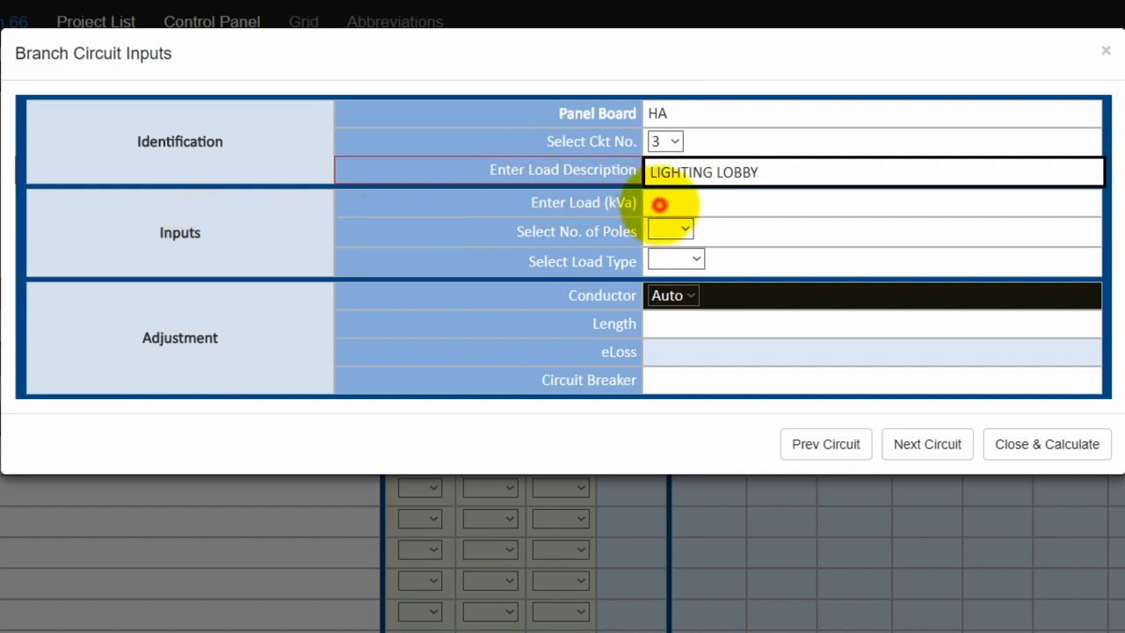
Give circuit 3 a load of 4.2 kVA, 1 pole and load type L, leaving the length and circuit breaker blank
{"action": "left_click", "coordinate": [660, 205]}
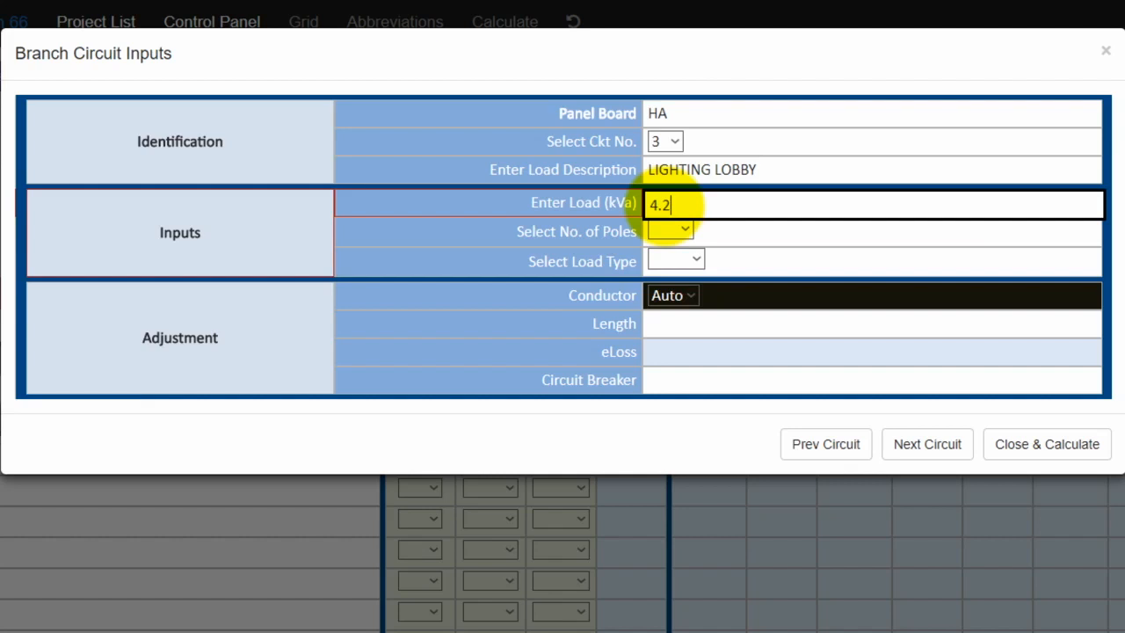
{"action": "key", "text": "Tab"}
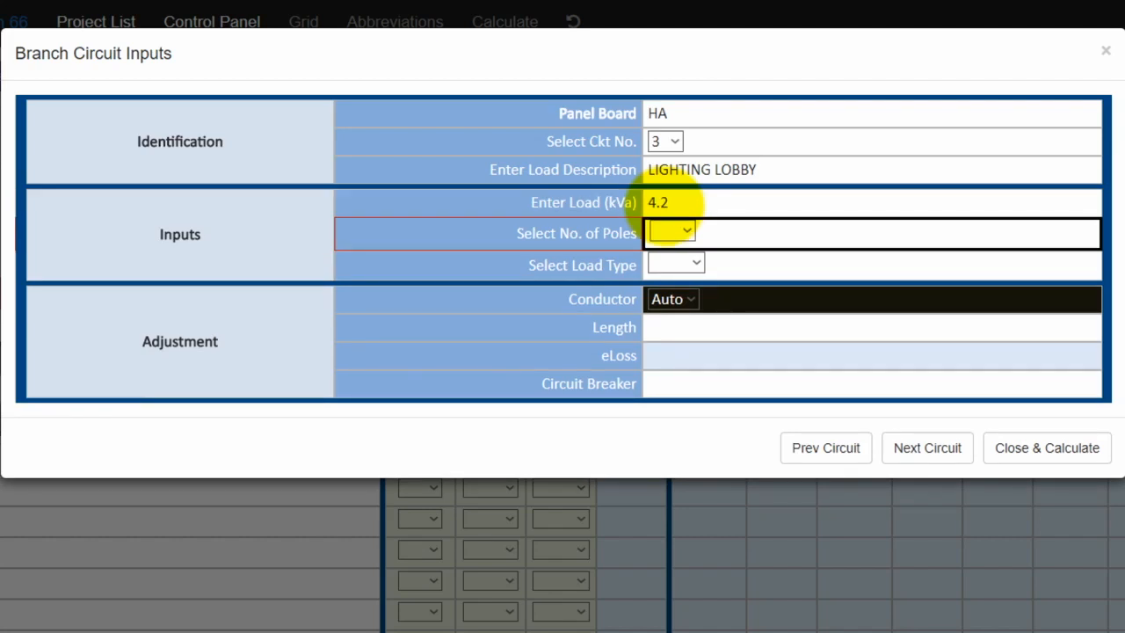
{"action": "left_click", "coordinate": [686, 230]}
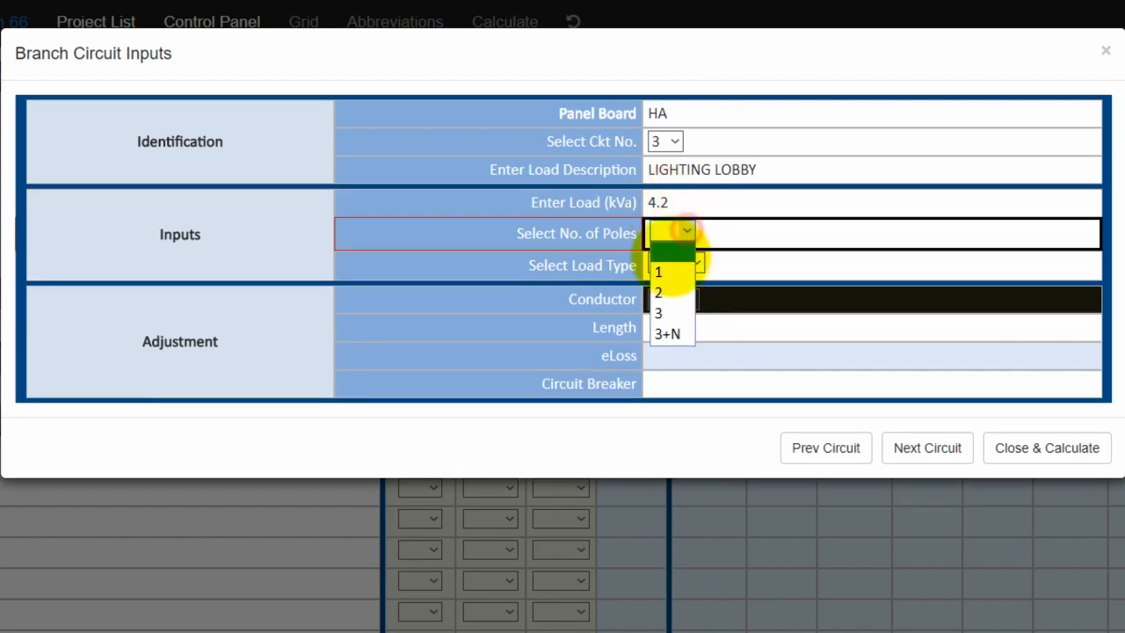
{"action": "left_click", "coordinate": [670, 262]}
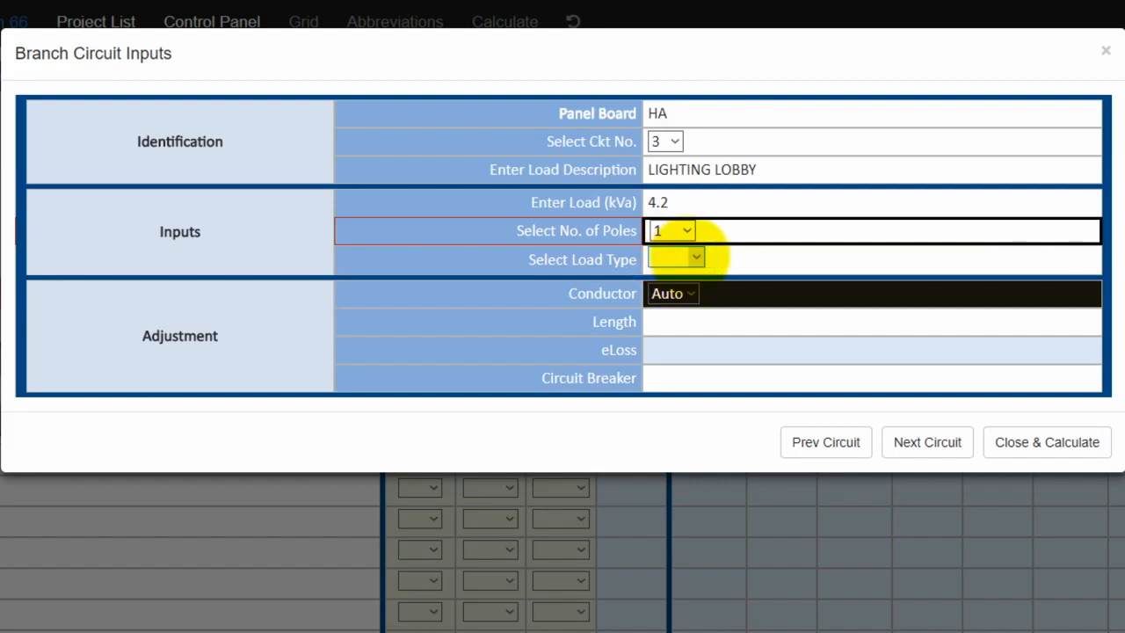
{"action": "left_click", "coordinate": [696, 256]}
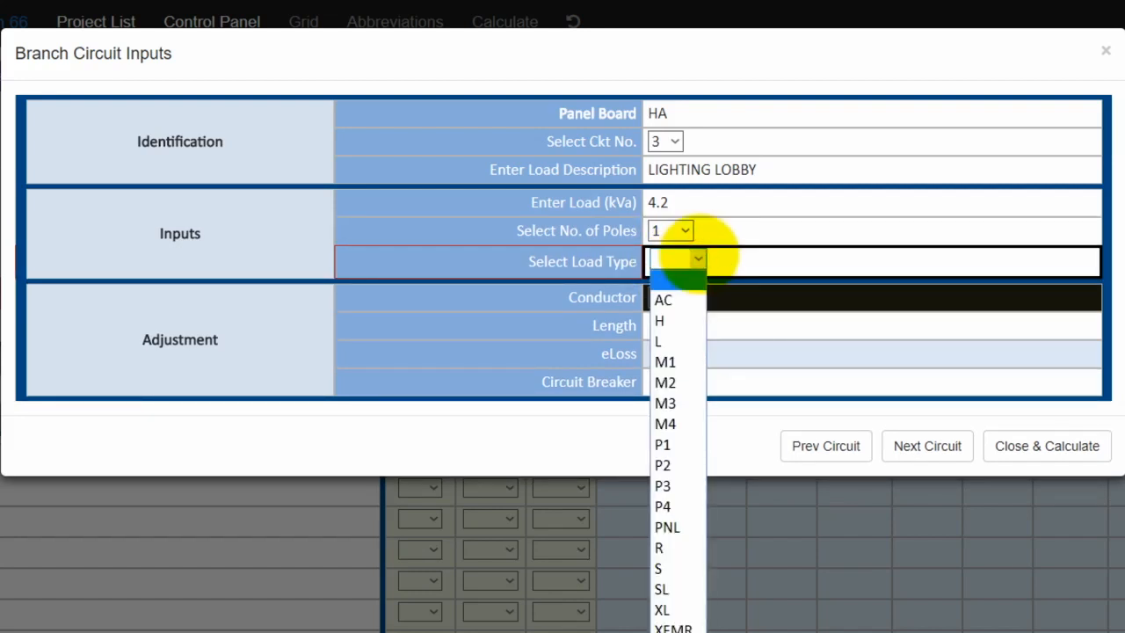
{"action": "left_click", "coordinate": [662, 342]}
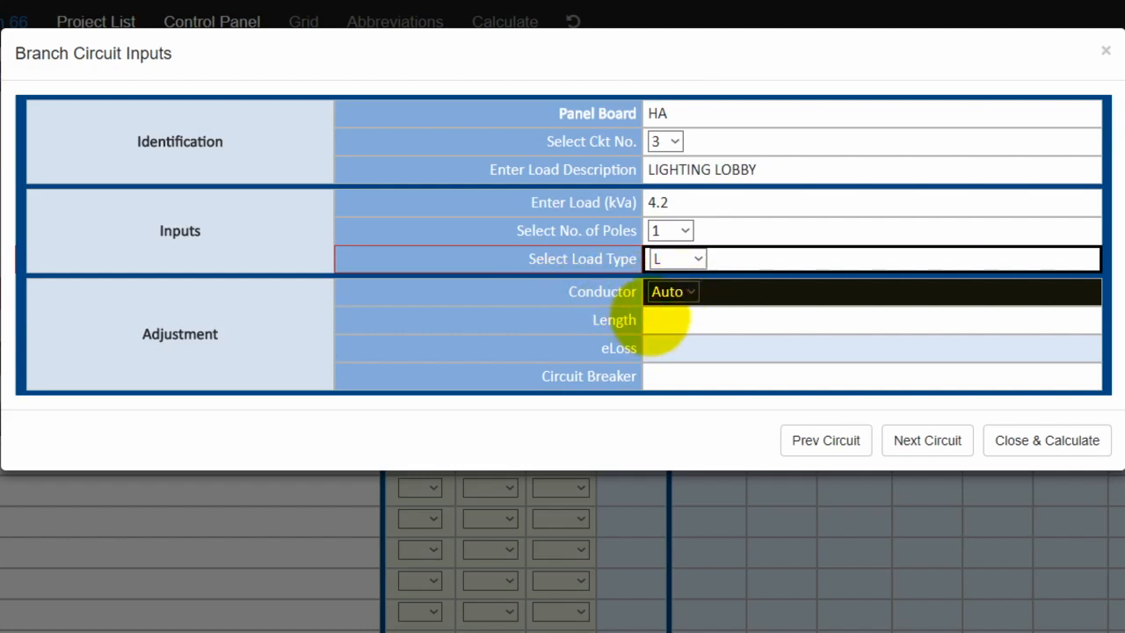
{"action": "left_click", "coordinate": [651, 318]}
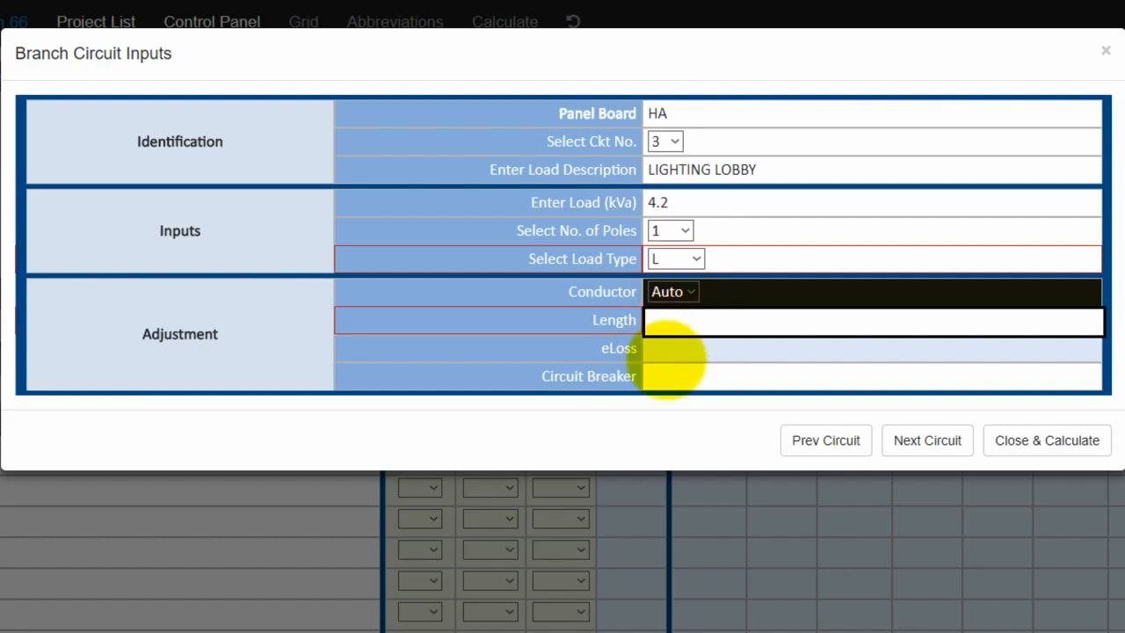
{"action": "left_click", "coordinate": [658, 378]}
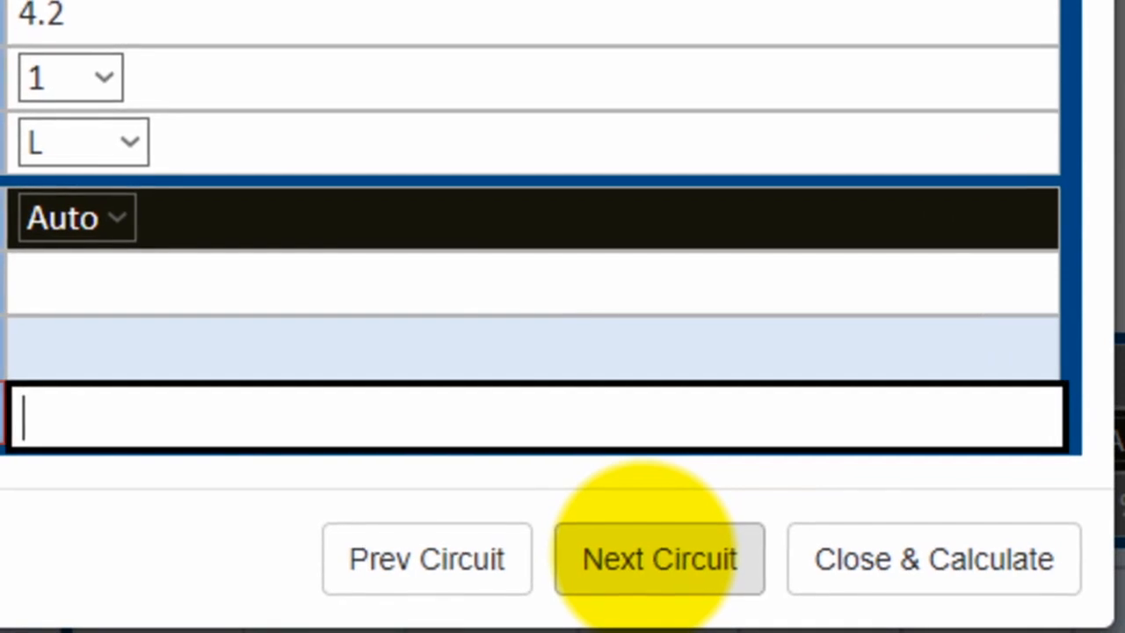
Move on to circuit 5 in the wizard and enter the load description LIGHTING ROOM 101-107
{"action": "left_click", "coordinate": [678, 536]}
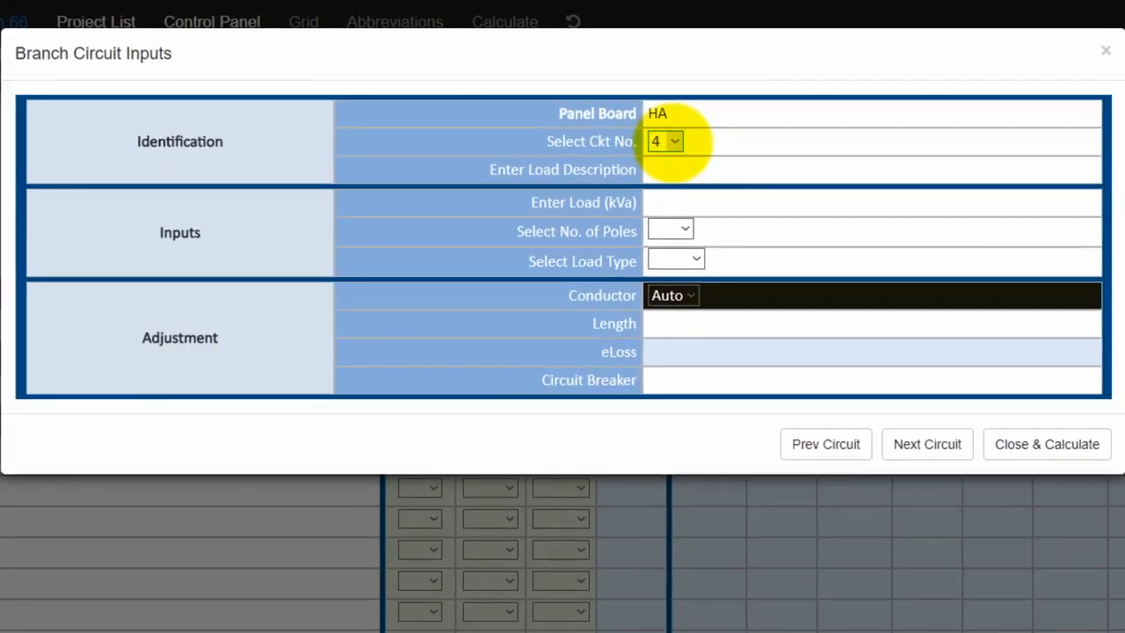
{"action": "left_click", "coordinate": [674, 141]}
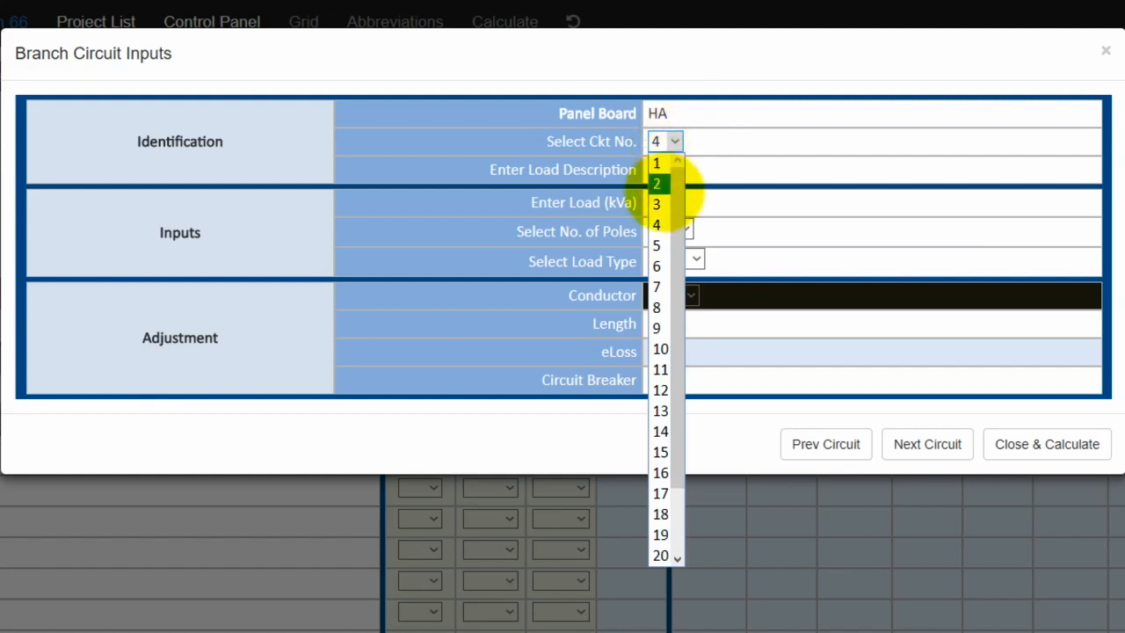
{"action": "left_click", "coordinate": [660, 245]}
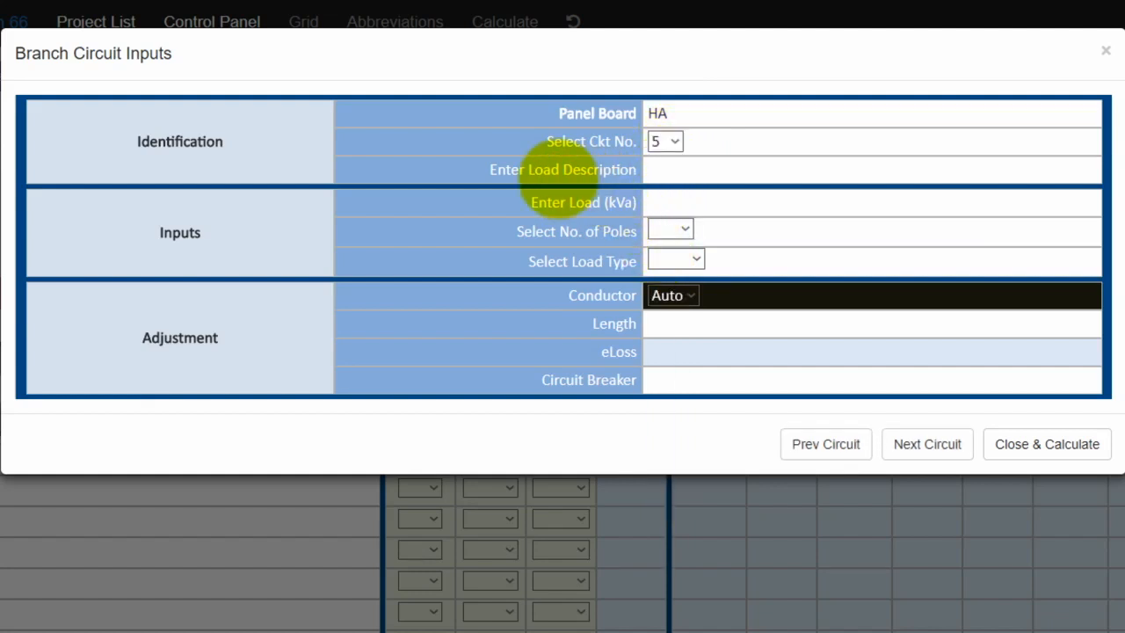
{"action": "left_click", "coordinate": [674, 169]}
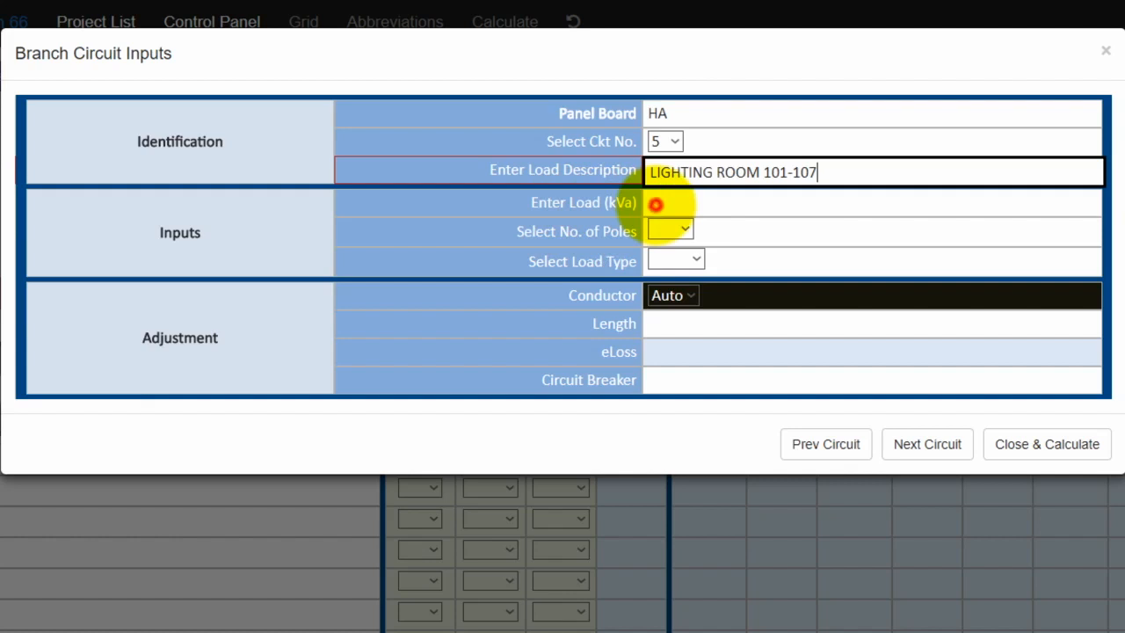
Give circuit 5 a load of 3.5 kVA, 1 pole and load type L, and close the wizard with calculation
{"action": "left_click", "coordinate": [656, 204]}
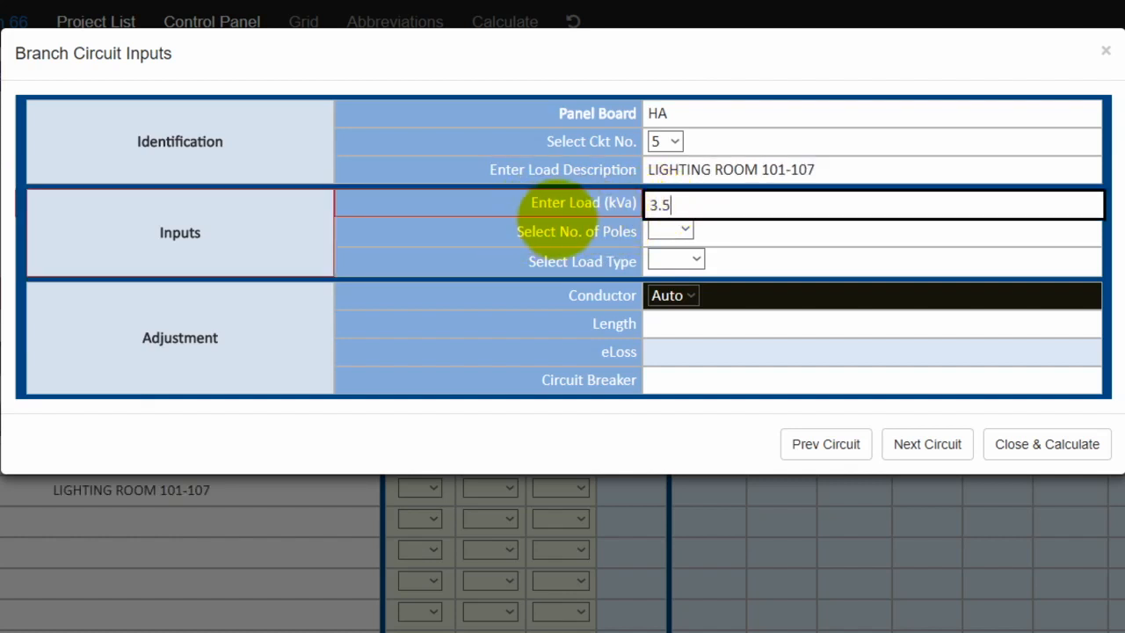
{"action": "left_click", "coordinate": [683, 231]}
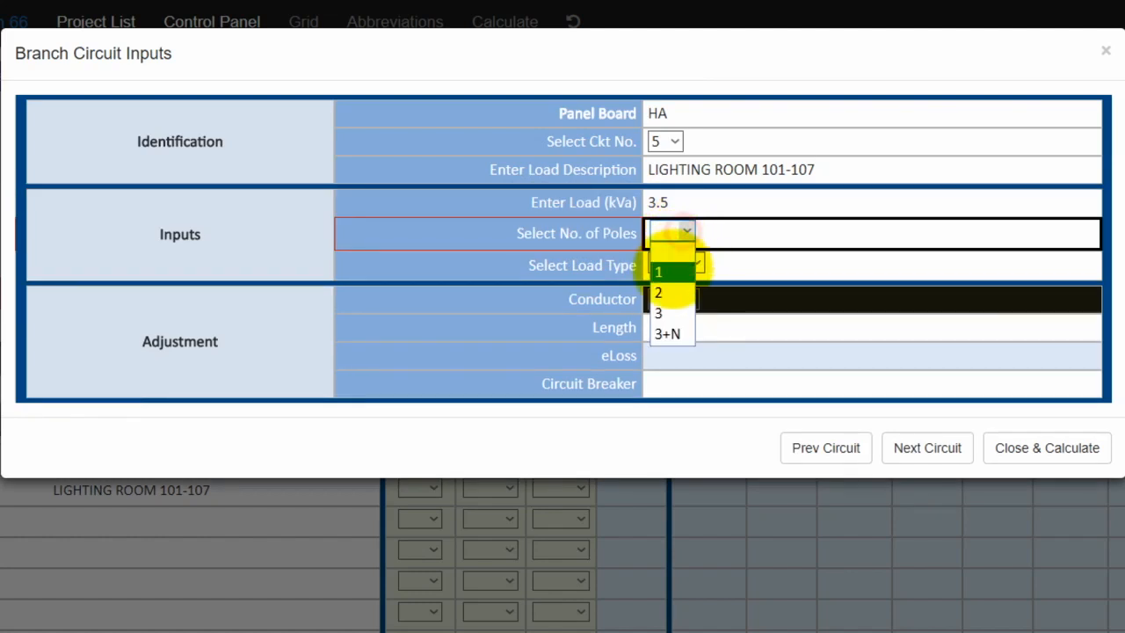
{"action": "left_click", "coordinate": [672, 270]}
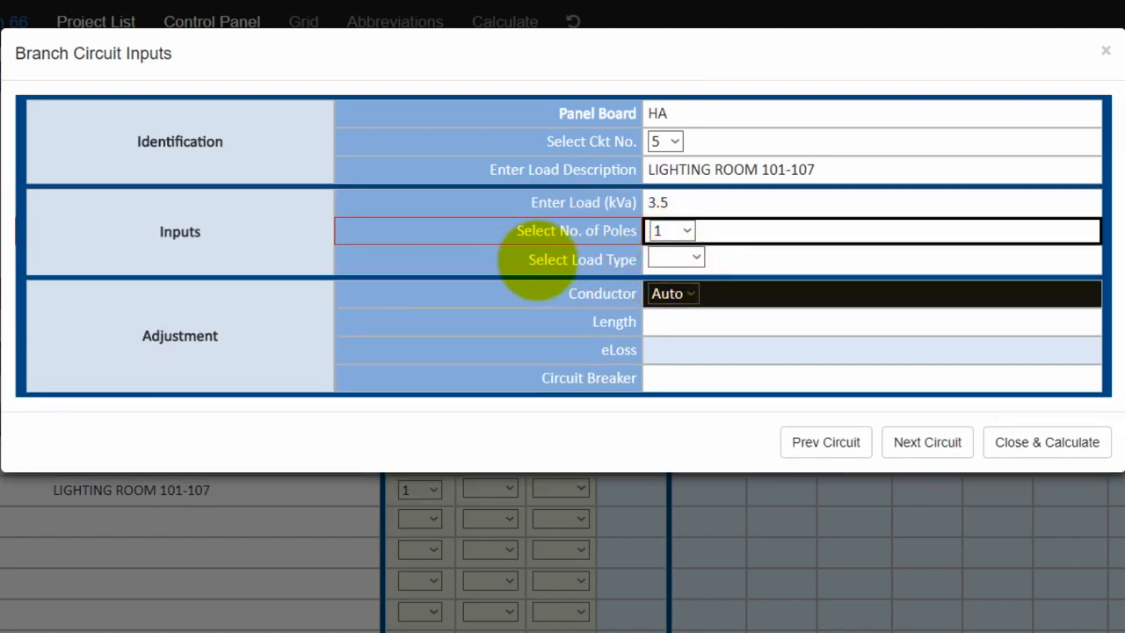
{"action": "left_click", "coordinate": [701, 258]}
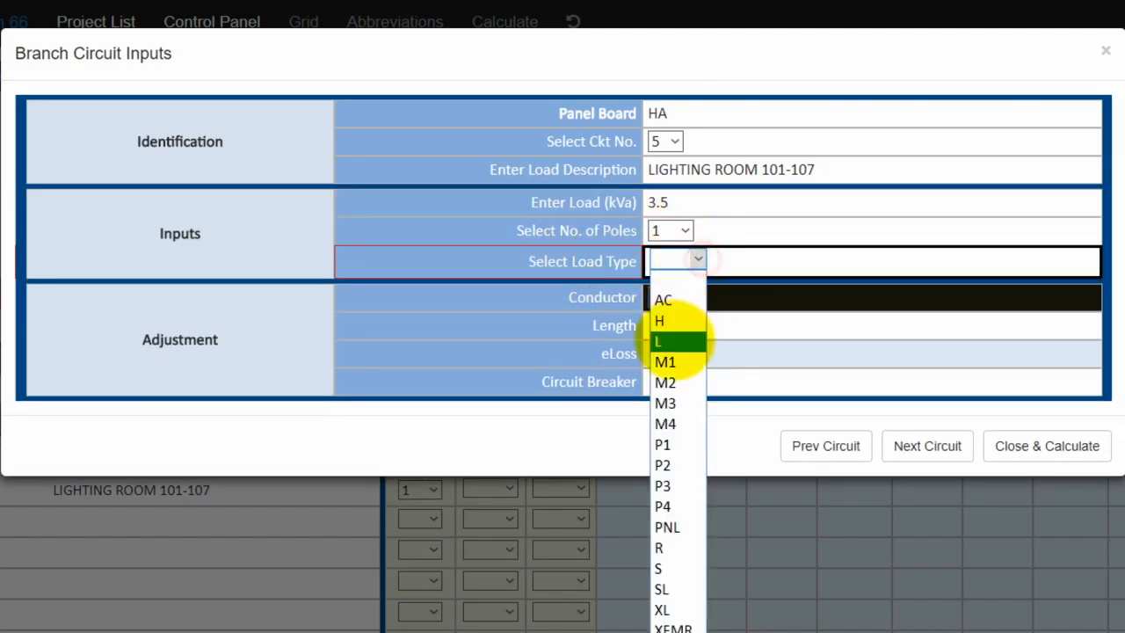
{"action": "left_click", "coordinate": [675, 342]}
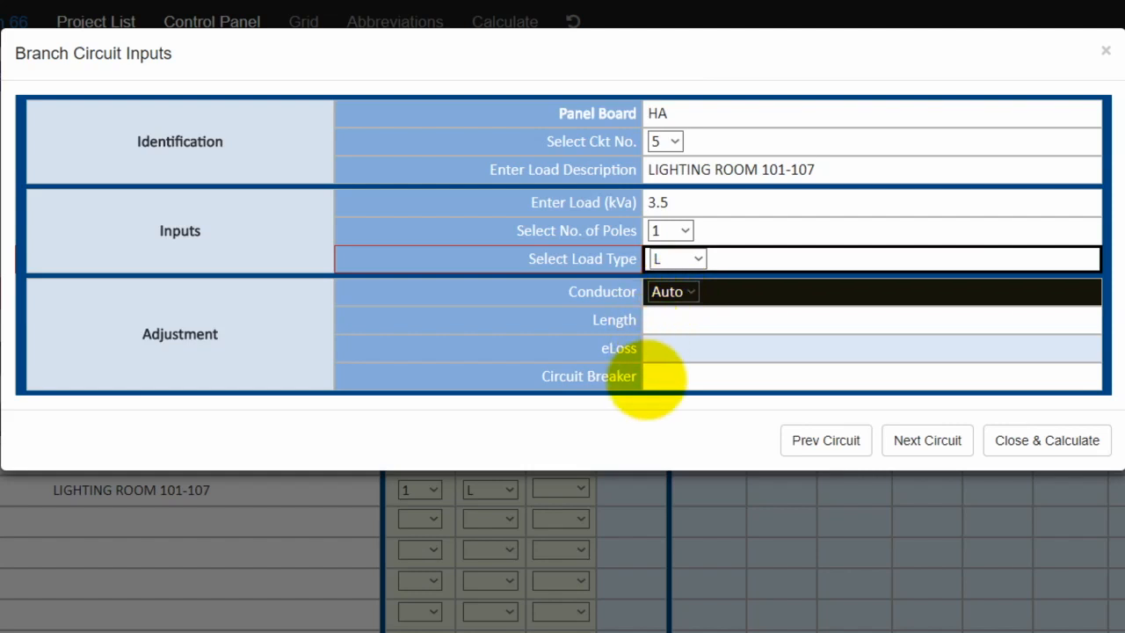
{"action": "left_click", "coordinate": [650, 380]}
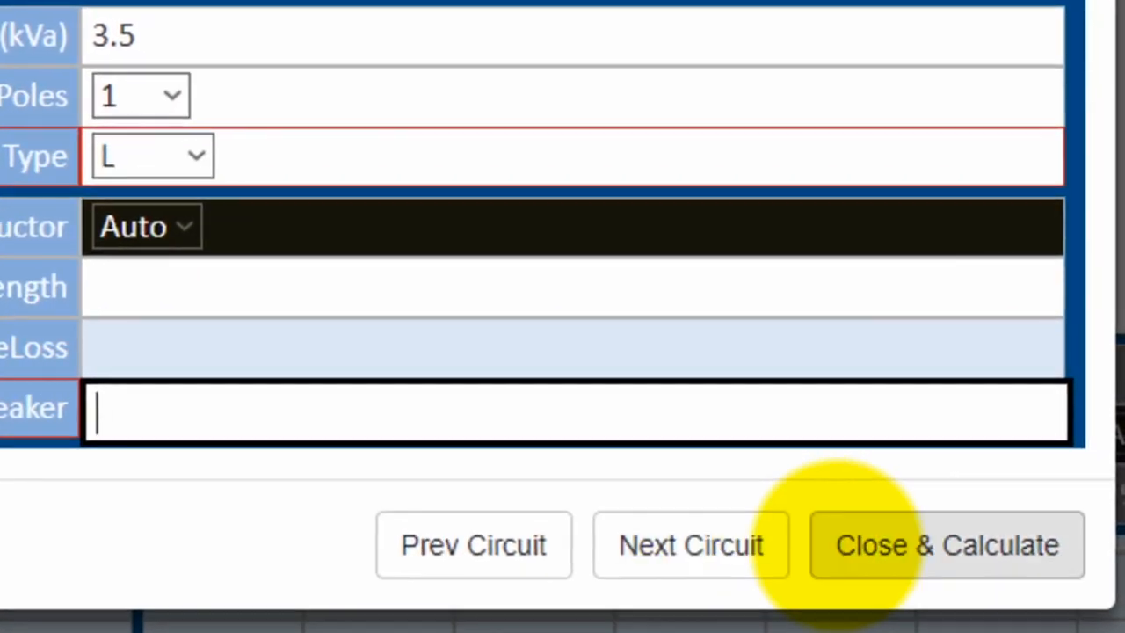
{"action": "left_click", "coordinate": [879, 550]}
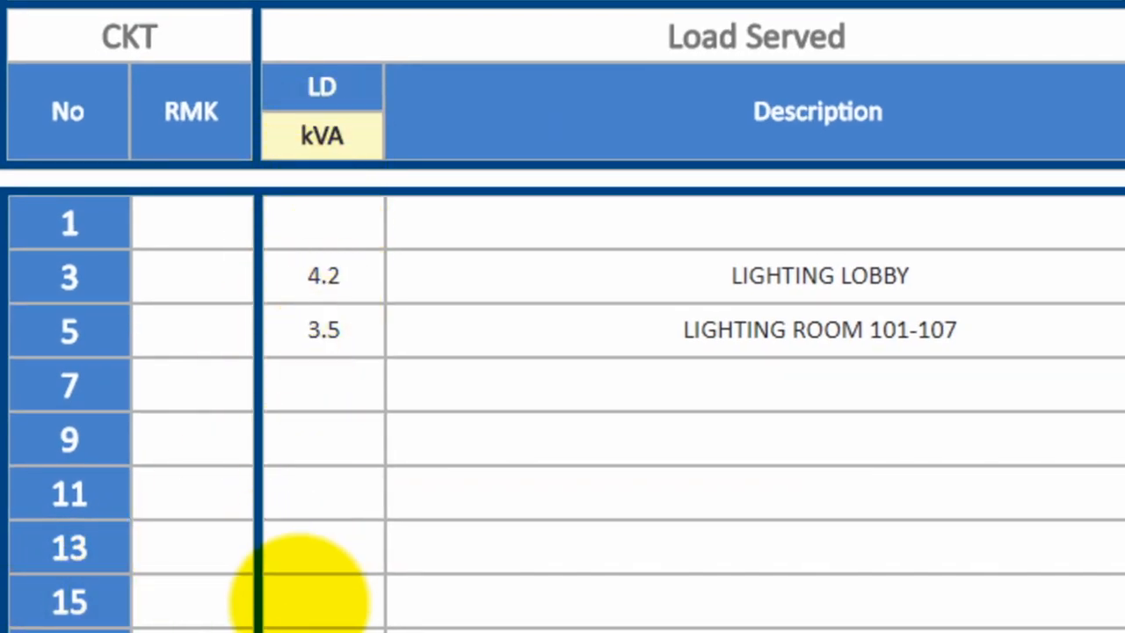
Enter a 4.3 kVA load described as CIRCULATING PUMP directly in the schedule row for circuit 15
{"action": "double_click", "coordinate": [314, 603]}
{"action": "type", "text": "4.3"}
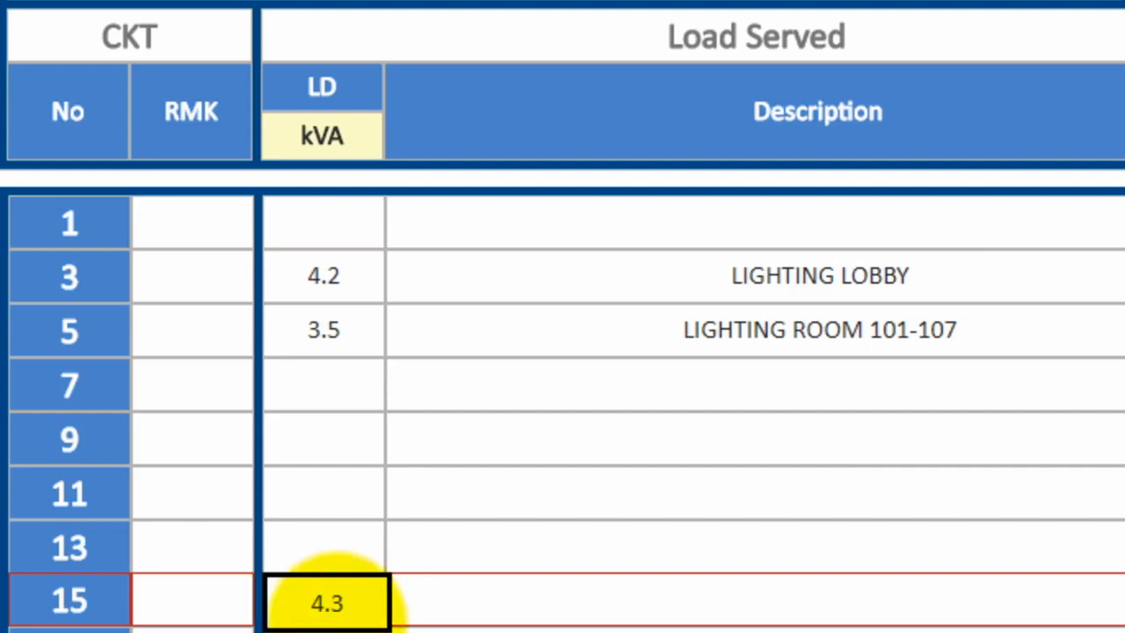
{"action": "key", "text": "Tab"}
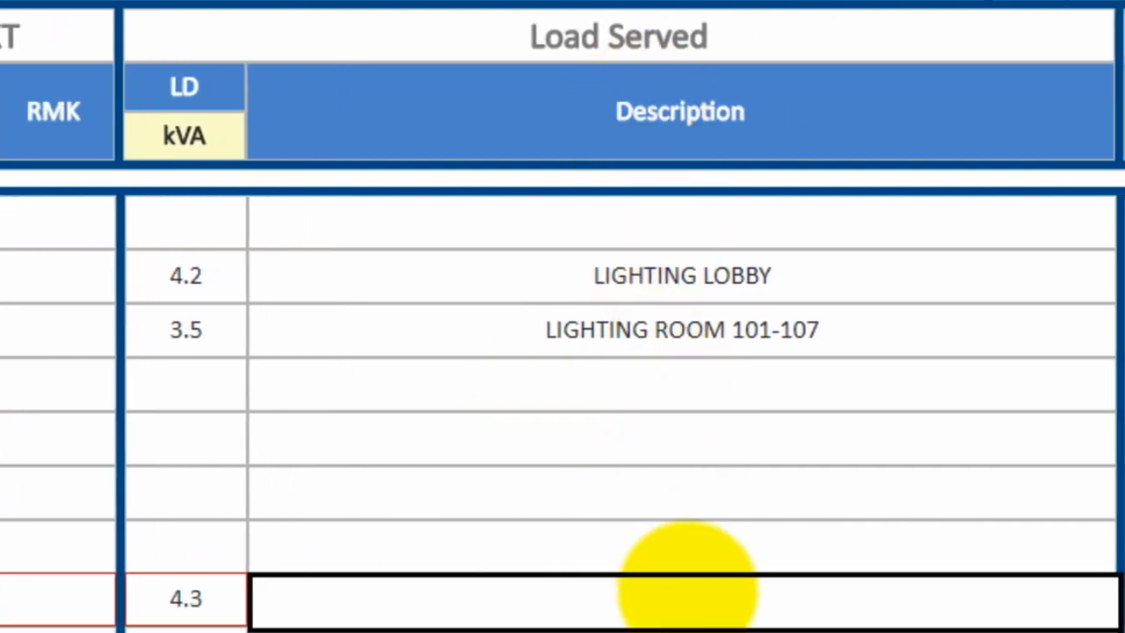
{"action": "type", "text": "CIRCULATING PUMP"}
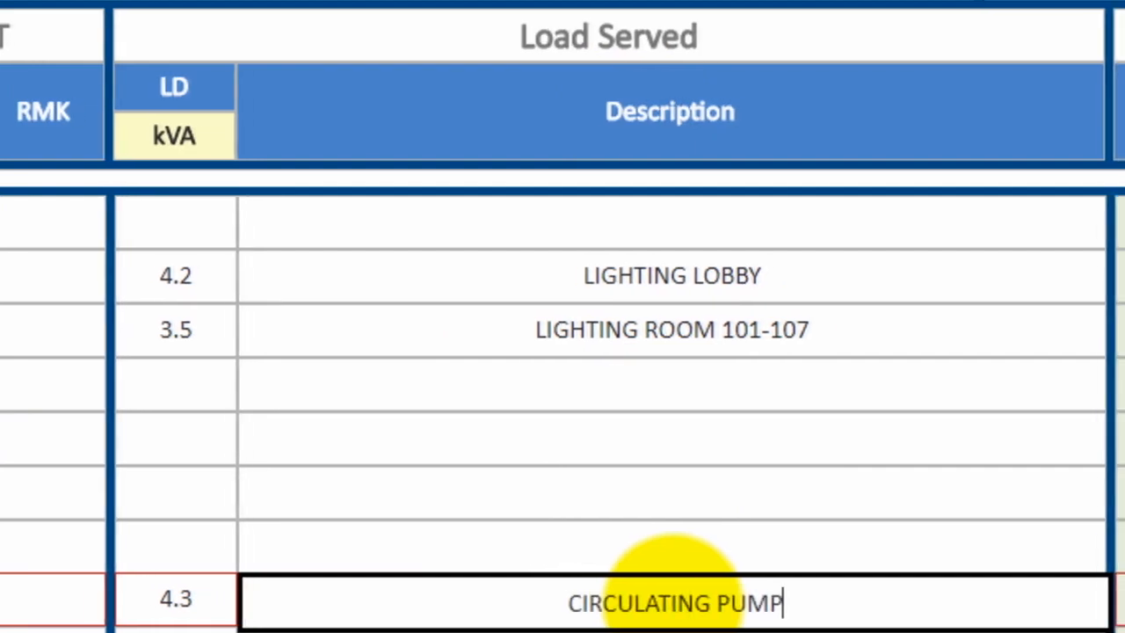
Set the circulating pump circuit to 2 poles with McLoad type M1, and recalculate the panel
{"action": "key", "text": "Tab"}
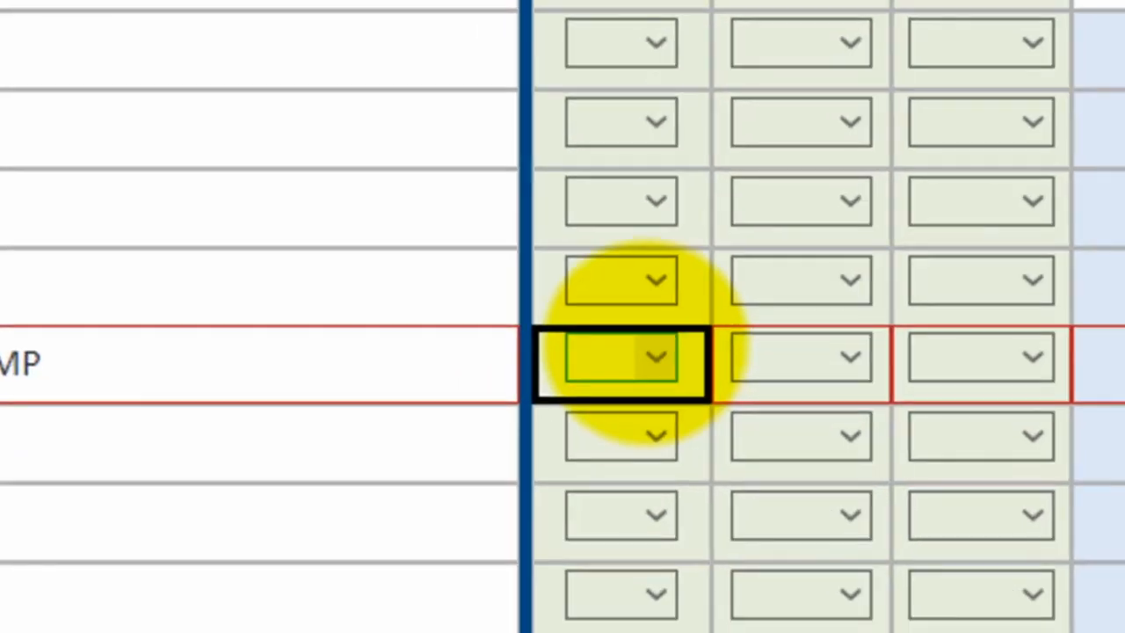
{"action": "left_click", "coordinate": [702, 595]}
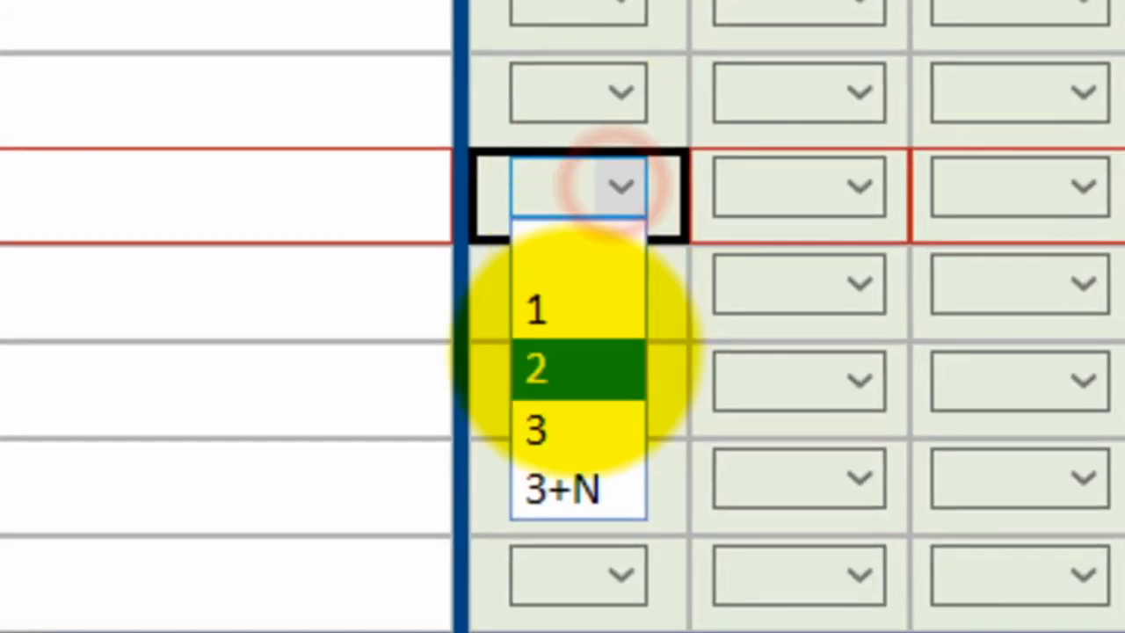
{"action": "left_click", "coordinate": [577, 364]}
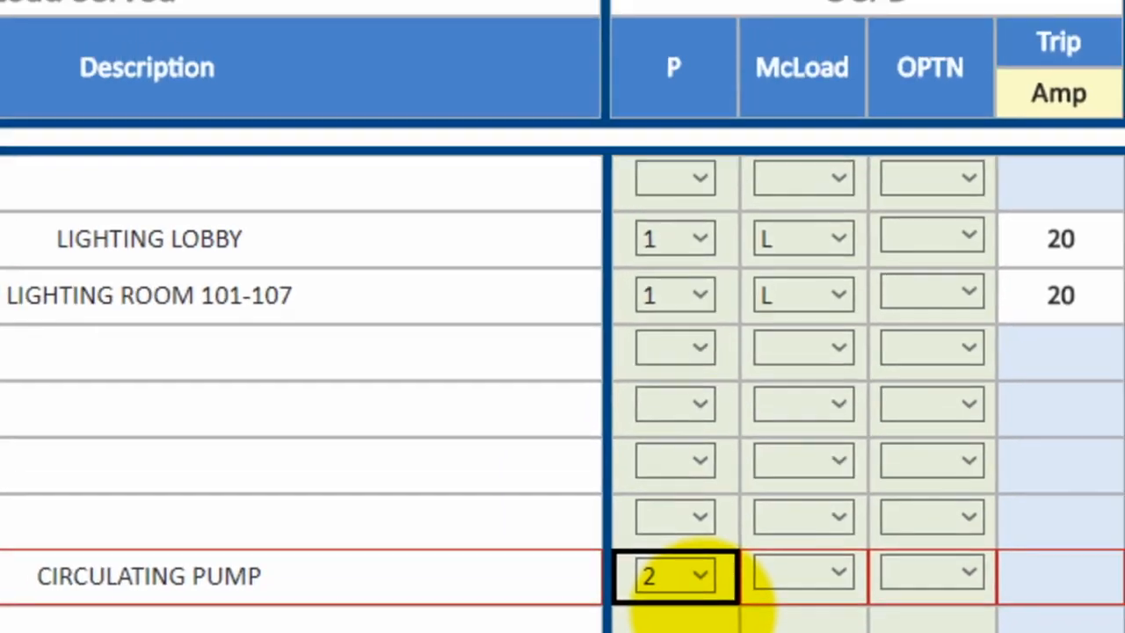
{"action": "key", "text": "Tab"}
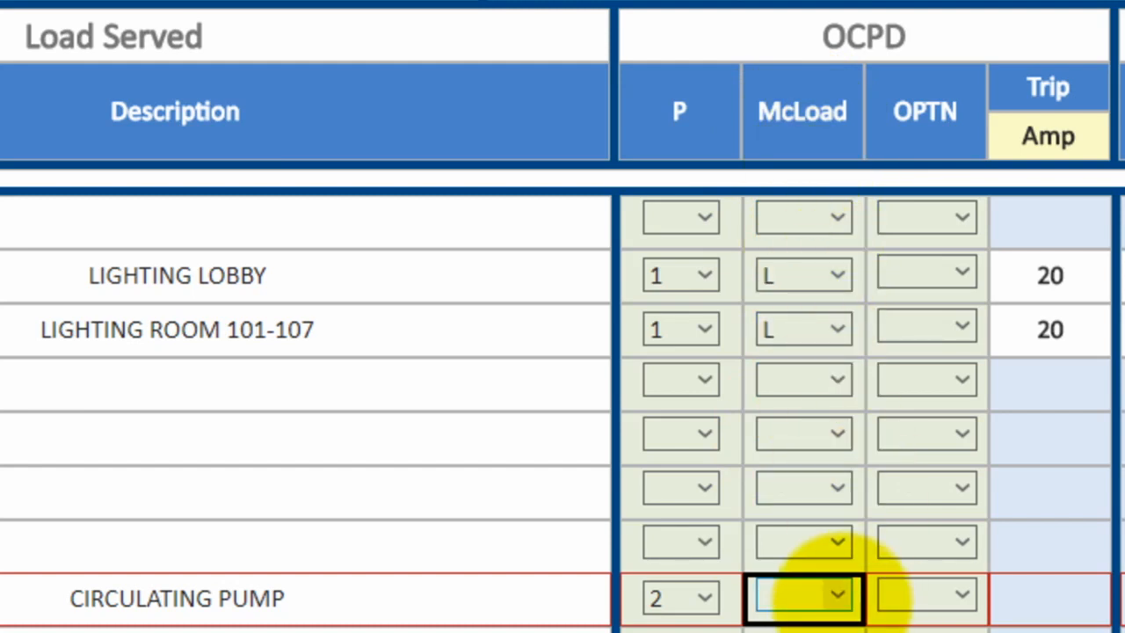
{"action": "left_click", "coordinate": [838, 595]}
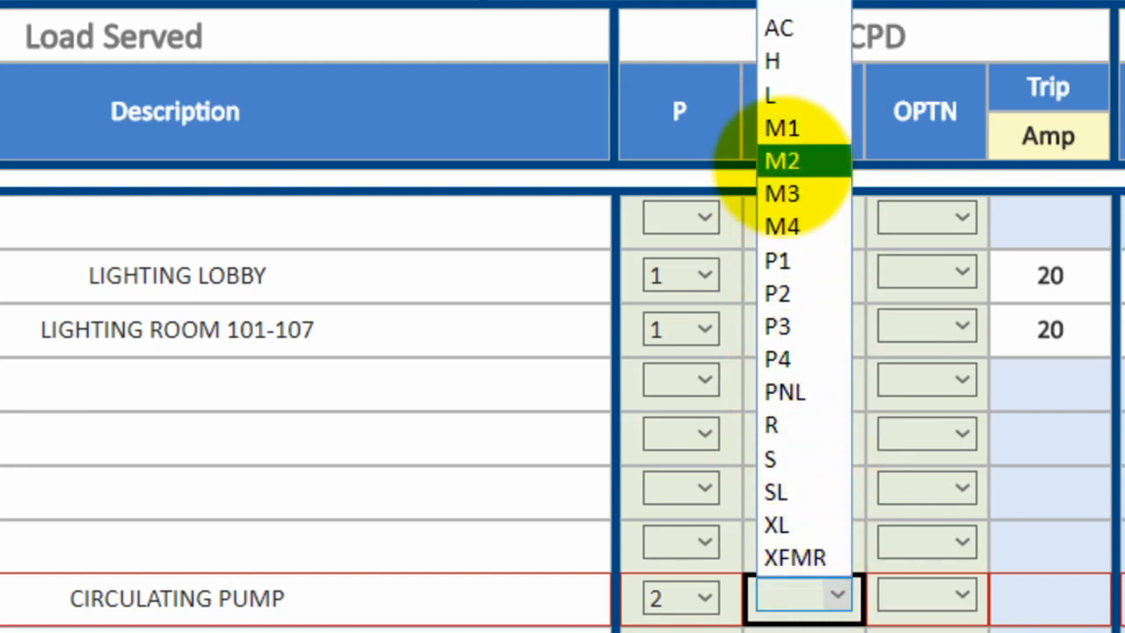
{"action": "left_click", "coordinate": [783, 129]}
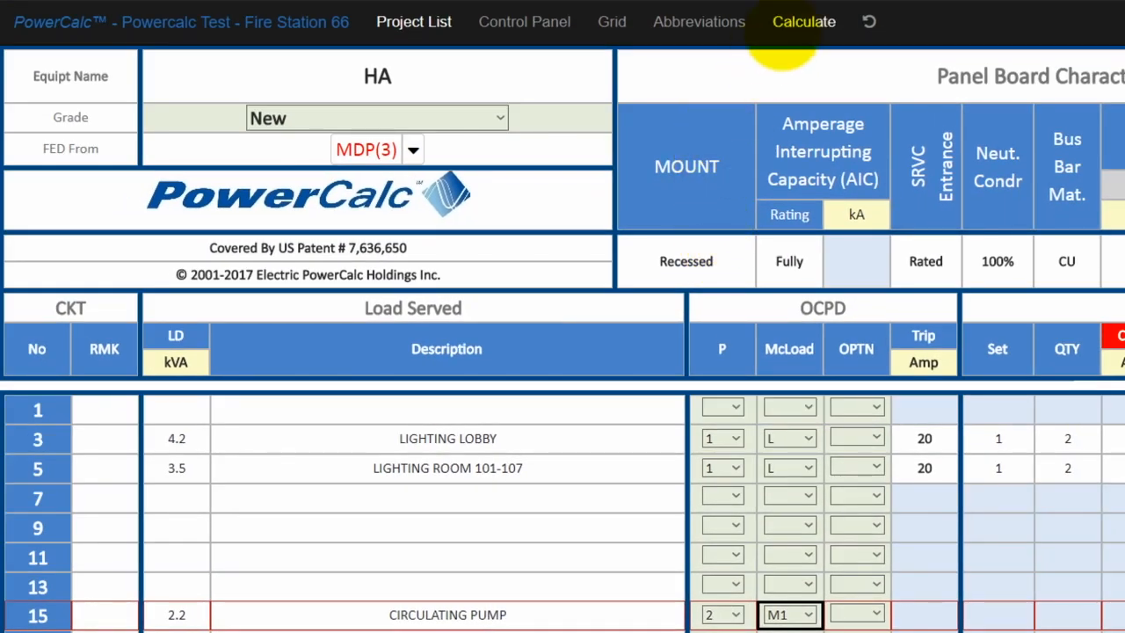
{"action": "left_click", "coordinate": [800, 21]}
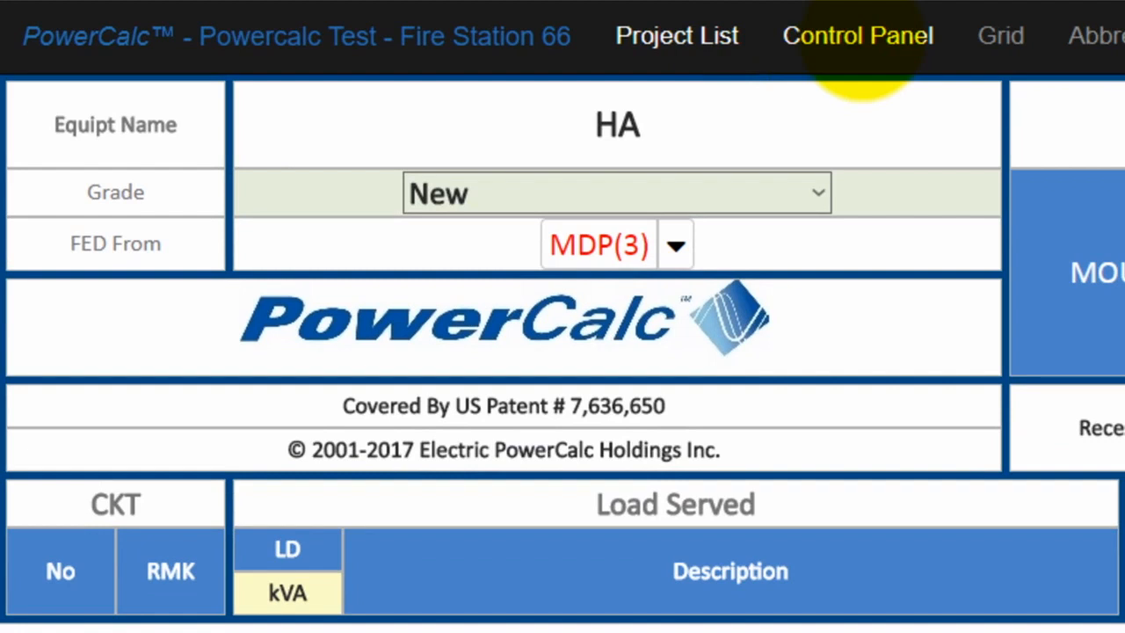
Show and hide the control panel area, and review the HA schedule down to the Connected and Demand LD Calculations
{"action": "left_click", "coordinate": [860, 38]}
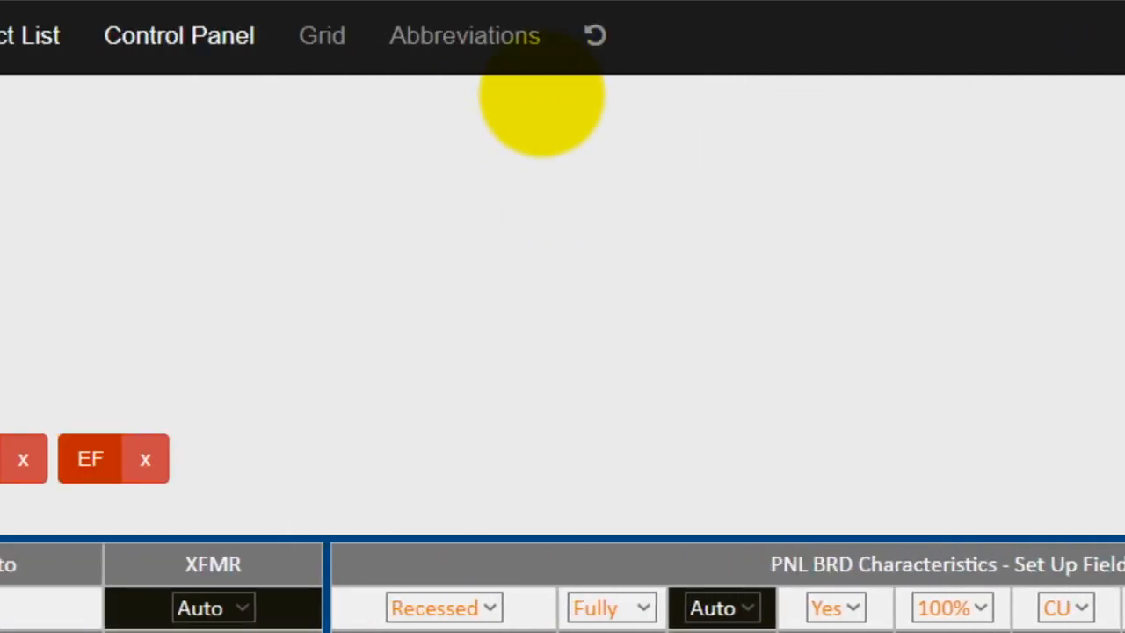
{"action": "left_click", "coordinate": [180, 35]}
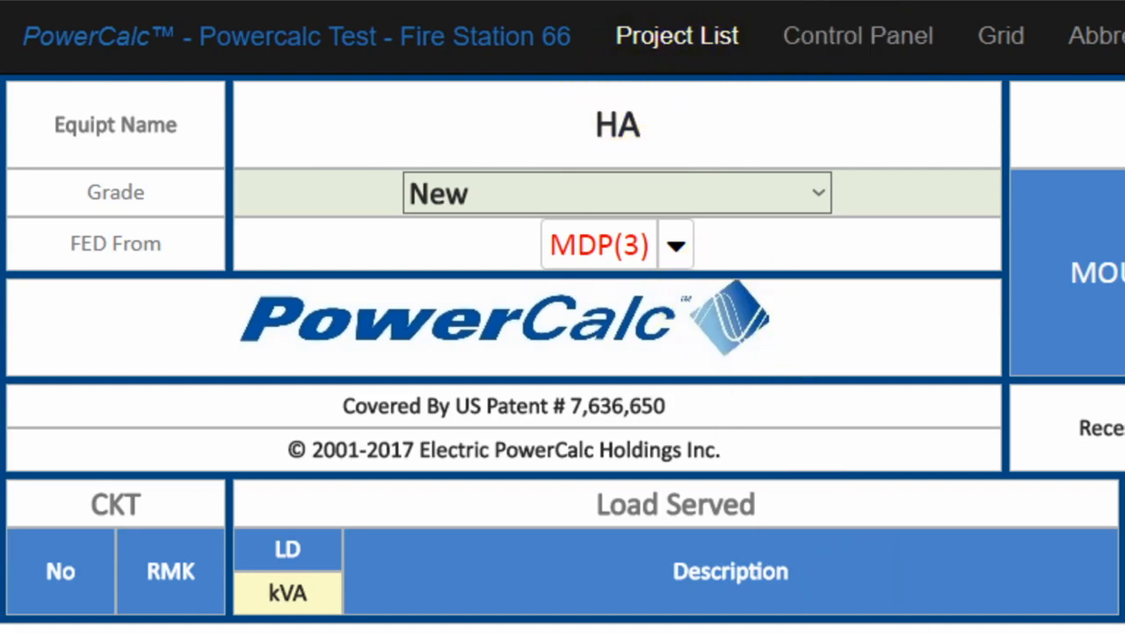
{"action": "scroll", "coordinate": [563, 352], "scroll_direction": "right", "scroll_amount": 5}
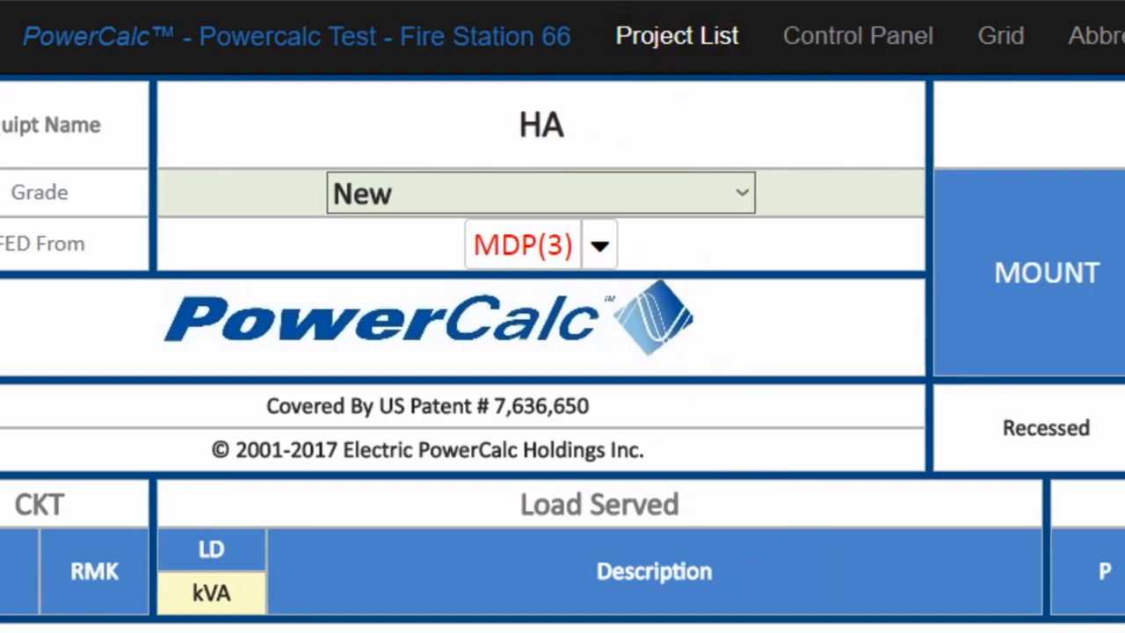
{"action": "scroll", "coordinate": [562, 351], "scroll_direction": "right", "scroll_amount": 10}
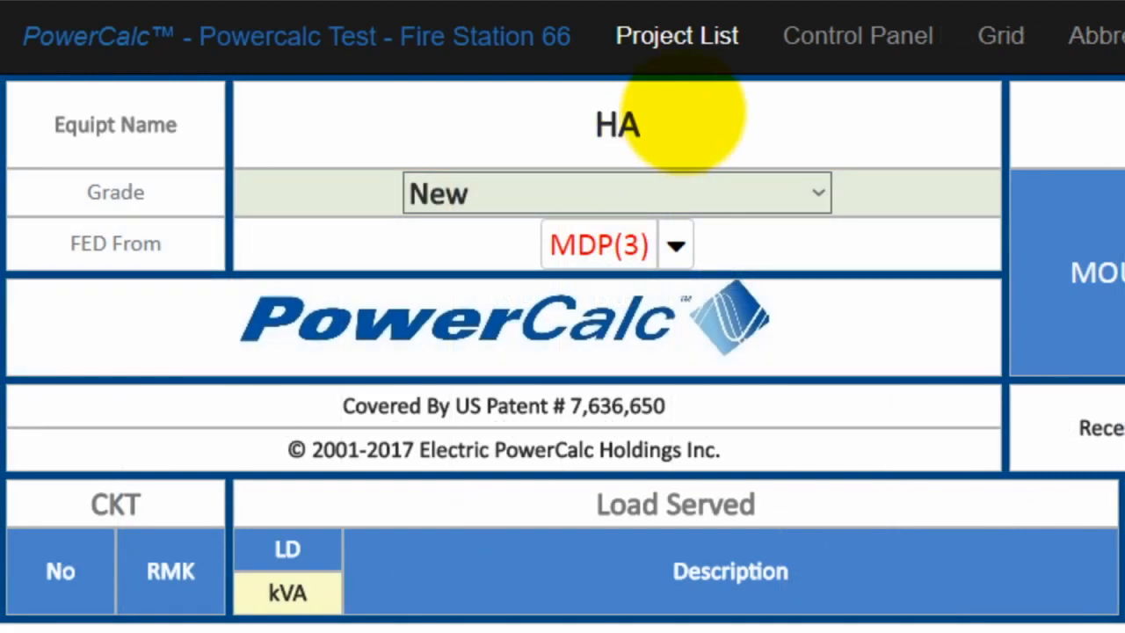
{"action": "left_click", "coordinate": [835, 51]}
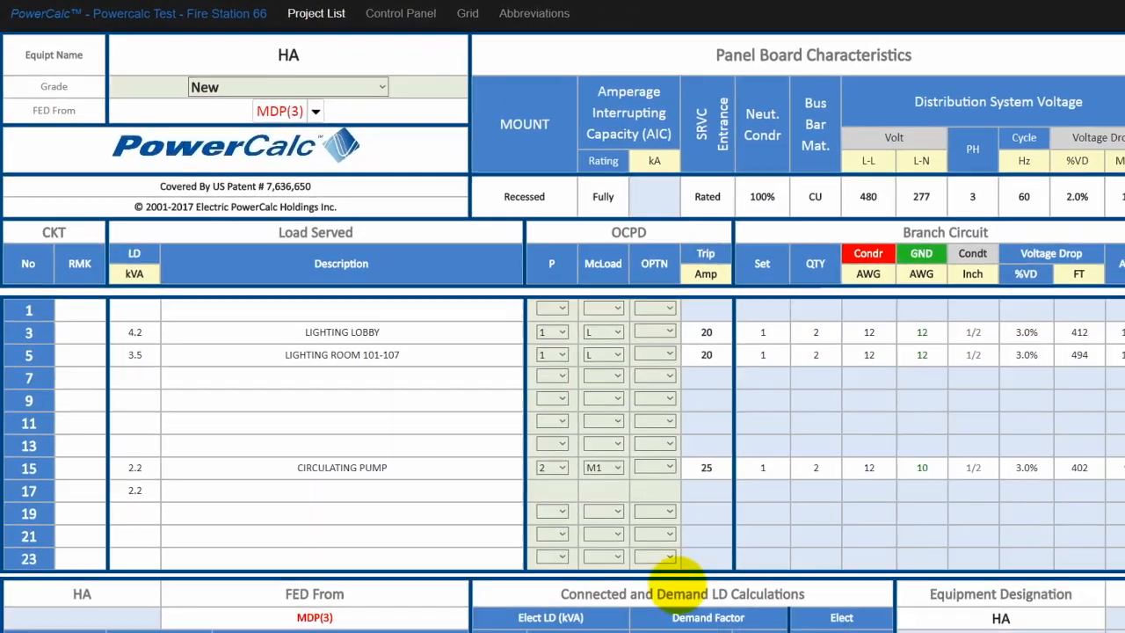
{"action": "scroll", "coordinate": [628, 547], "scroll_direction": "down", "scroll_amount": 3}
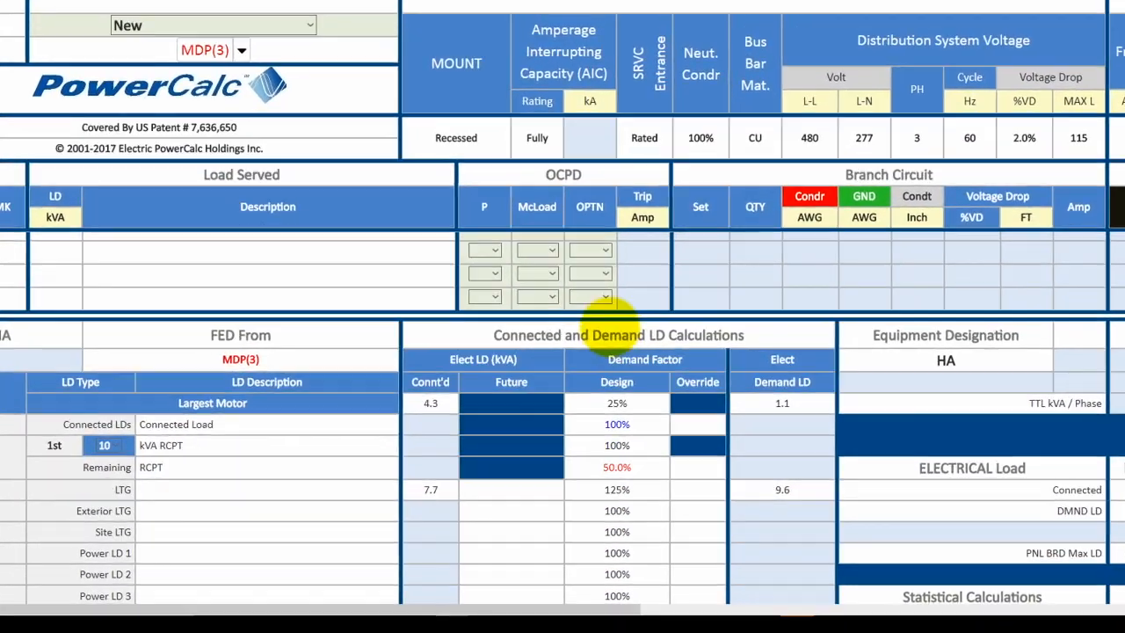